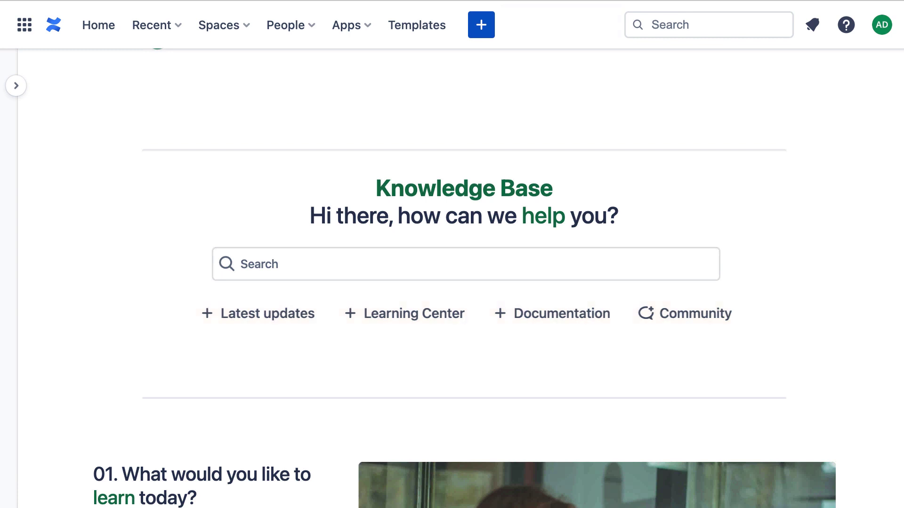
scroll(452, 282, "down", 1)
scroll(452, 283, "down", 2)
scroll(452, 283, "down", 2)
scroll(453, 282, "down", 2)
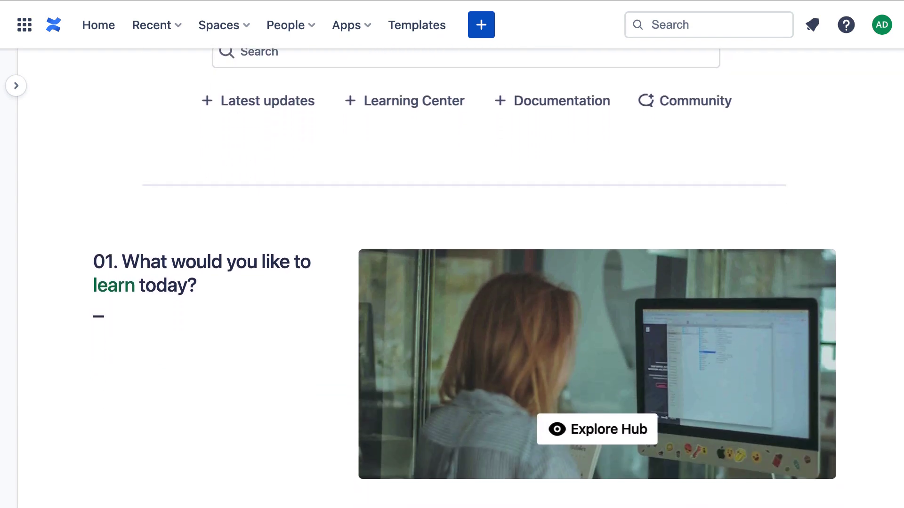
scroll(452, 283, "down", 2)
scroll(452, 282, "down", 2)
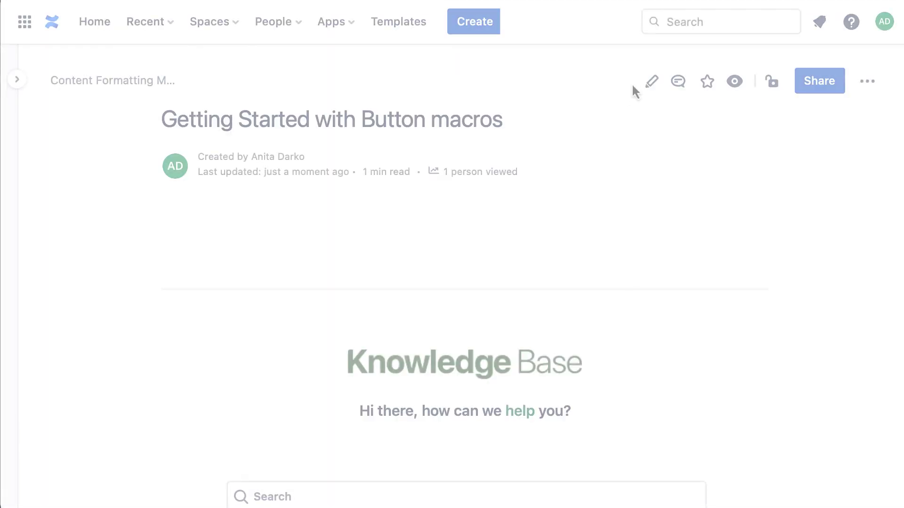
Step: Put the Confluence page into edit mode
left_click(650, 83)
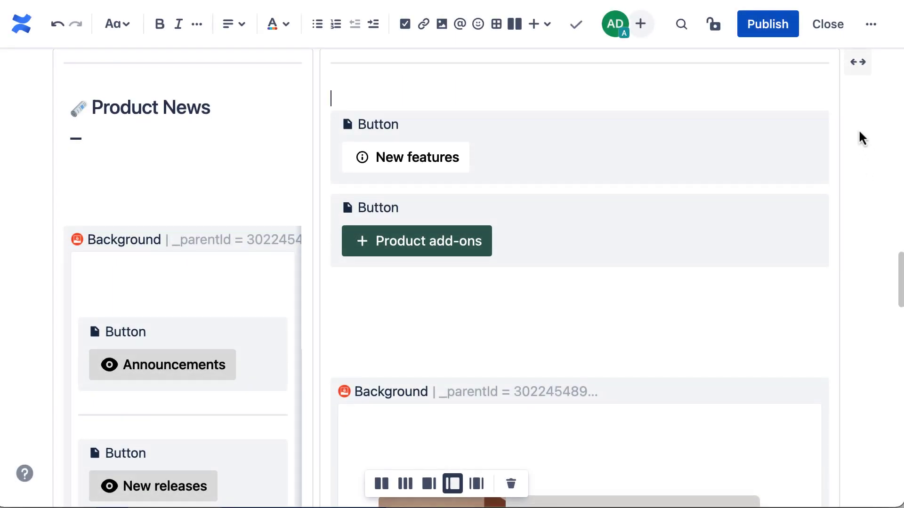
type("/")
type("button")
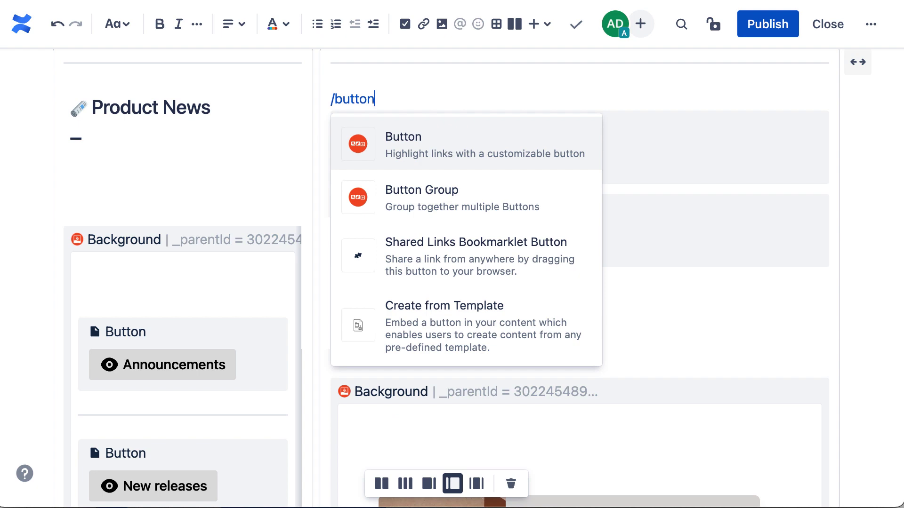
Step: Insert a Button Group macro with horizontal direction and right alignment
left_click(448, 198)
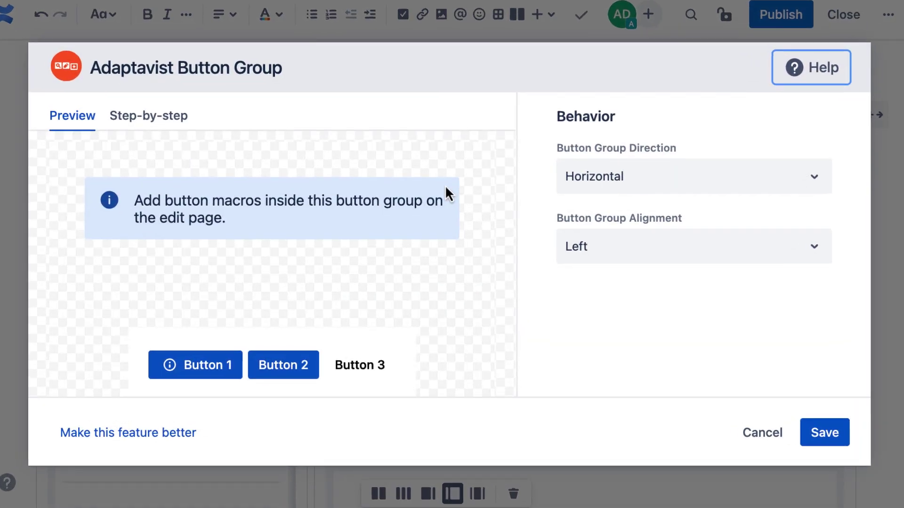
left_click(822, 187)
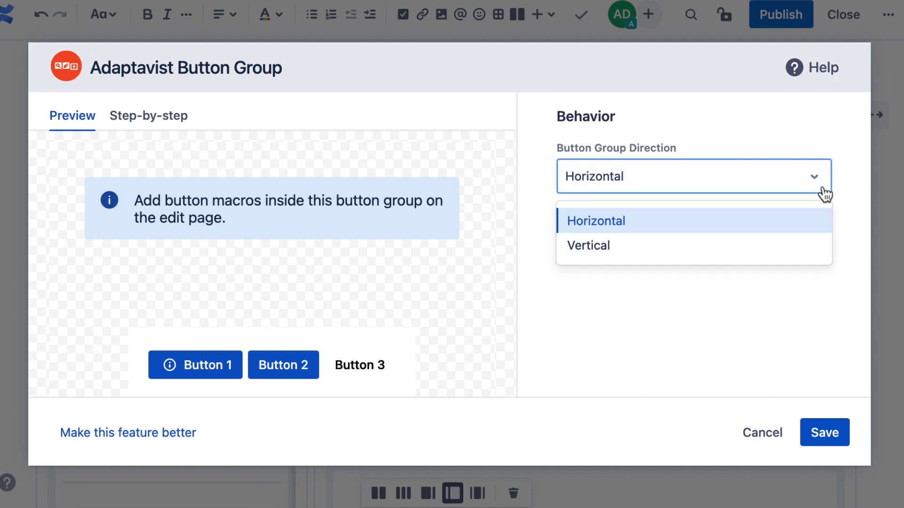
left_click(823, 192)
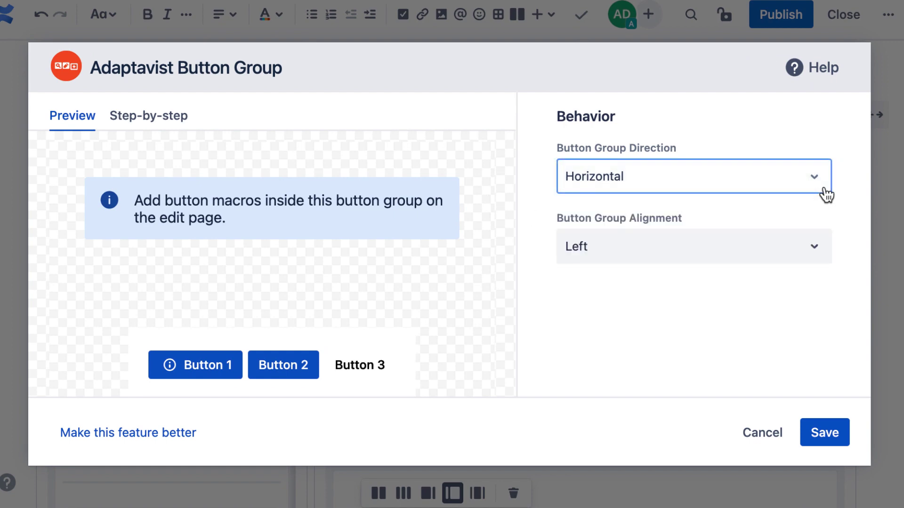
left_click(815, 253)
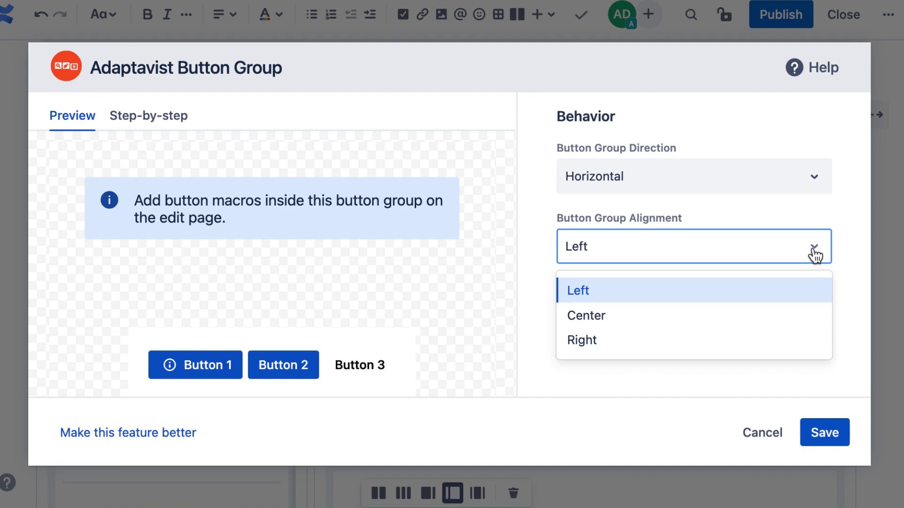
left_click(801, 343)
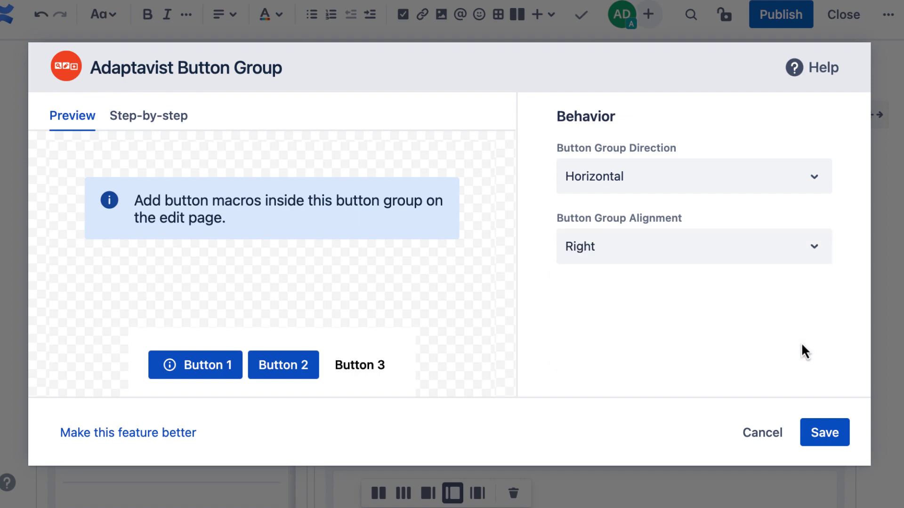
left_click(825, 433)
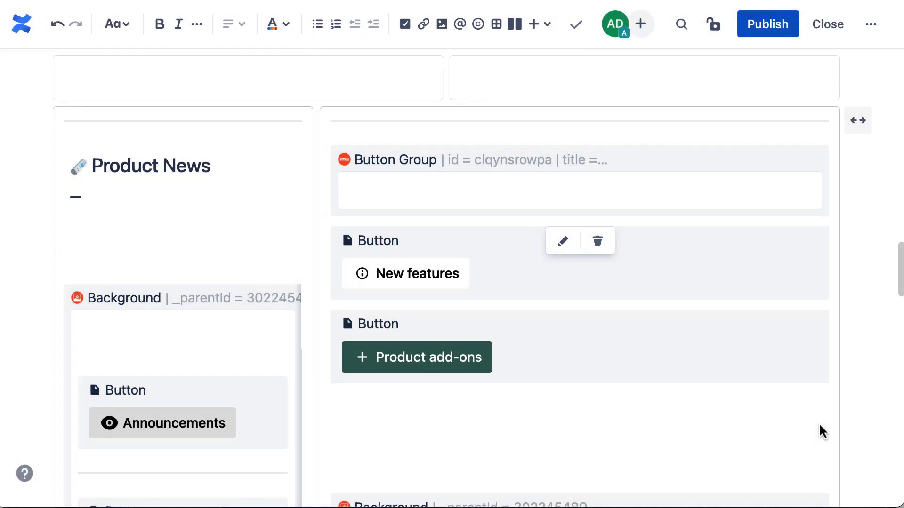
Step: Add two empty lines inside the Button Group macro for the New features and Product add-ons buttons
key("Return")
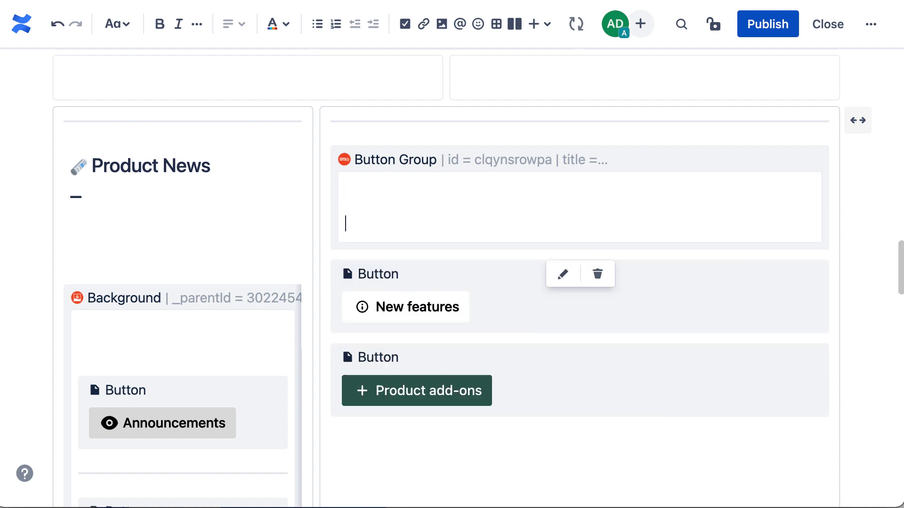
key("Return")
key("Return")
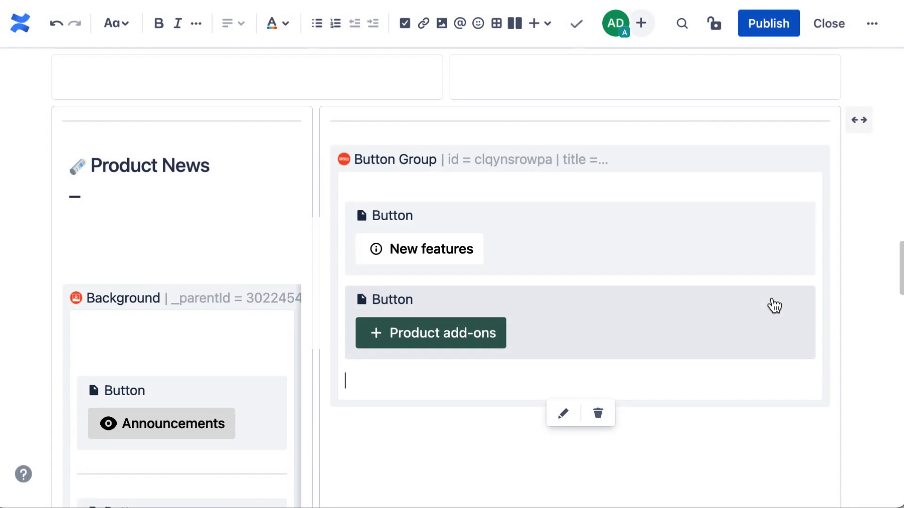
Step: Publish the edited Product News page
left_click(790, 27)
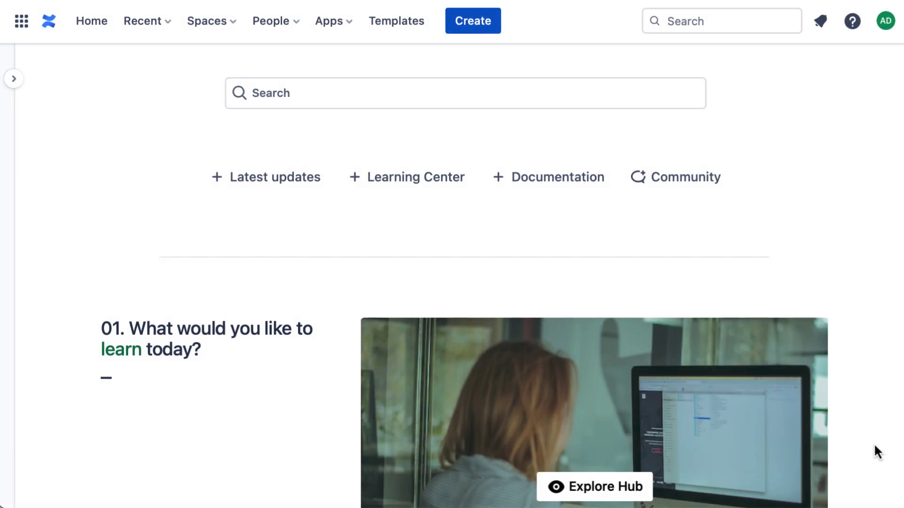
scroll(874, 446, "down", 2)
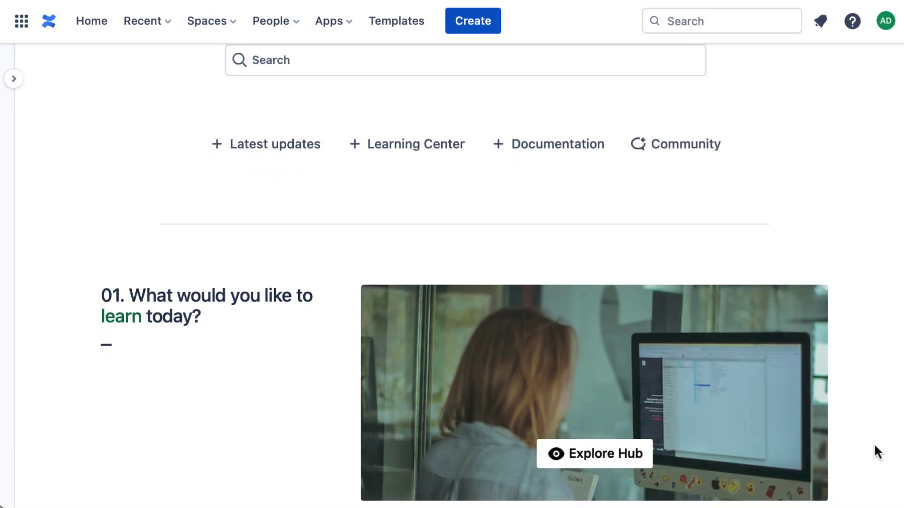
scroll(874, 447, "down", 5)
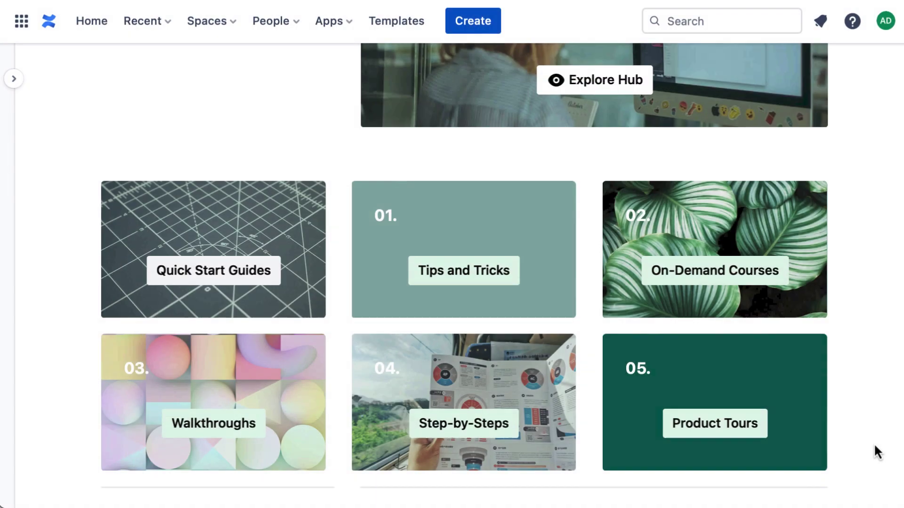
scroll(875, 452, "down", 1)
scroll(876, 452, "down", 1)
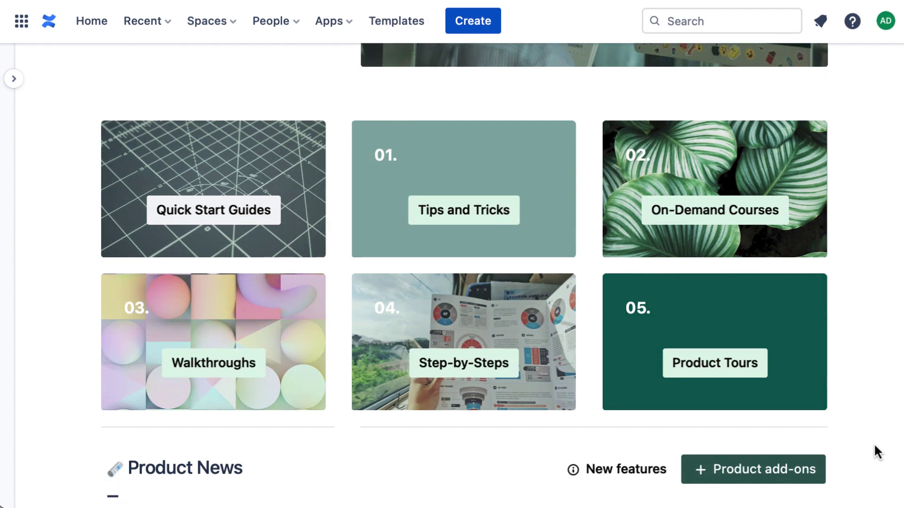